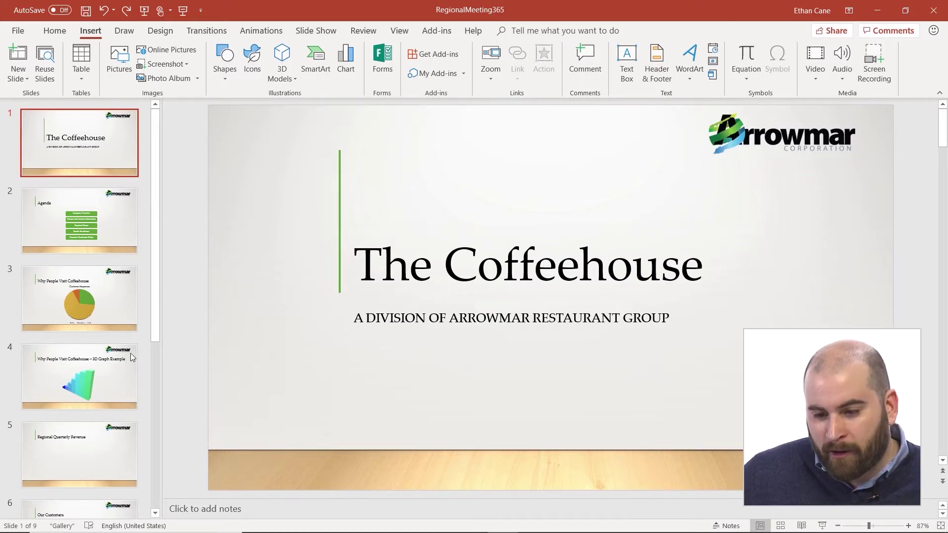
Show slide 4, 'Why People Visit Coffeehouse – 3D Graph Example', with the Home tab active.
click(111, 375)
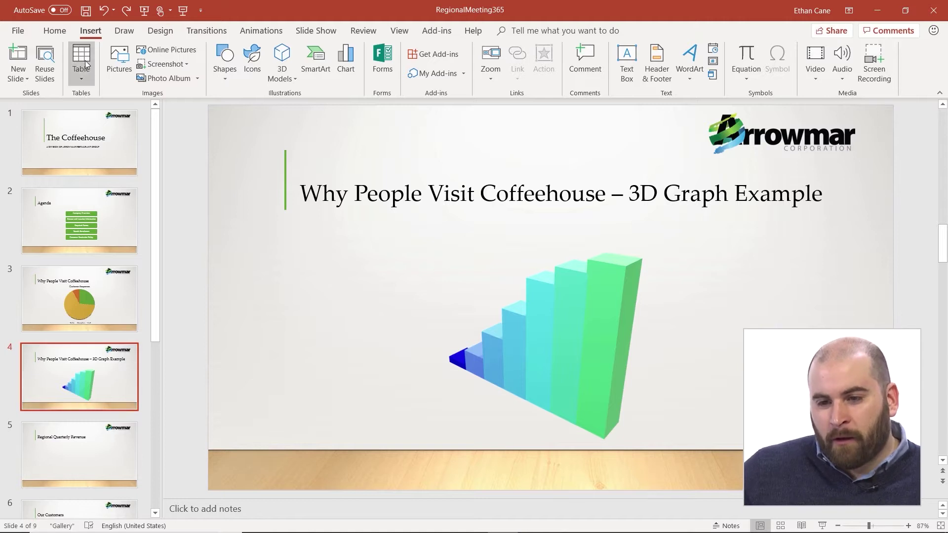
click(63, 30)
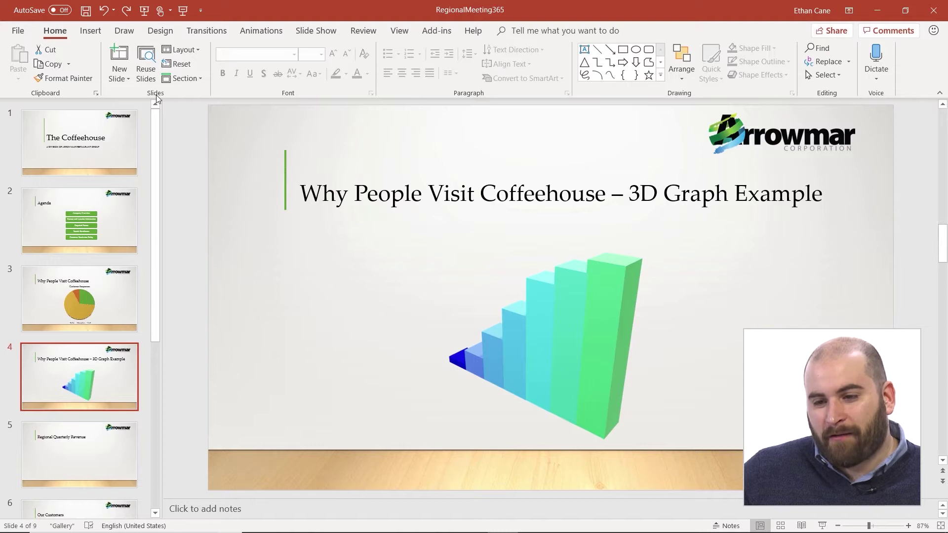
Insert a new Blank-layout slide after the 3D graph slide, making it slide 5.
click(128, 81)
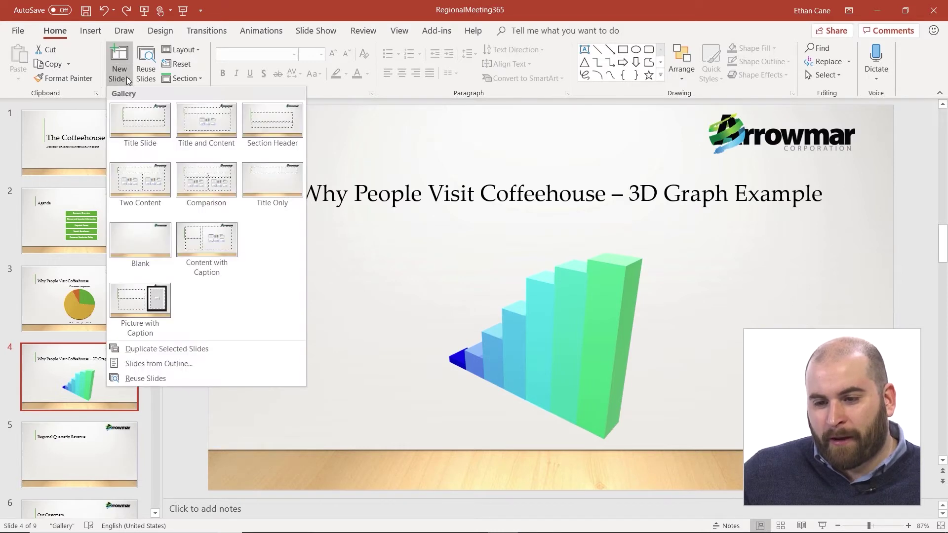
click(146, 245)
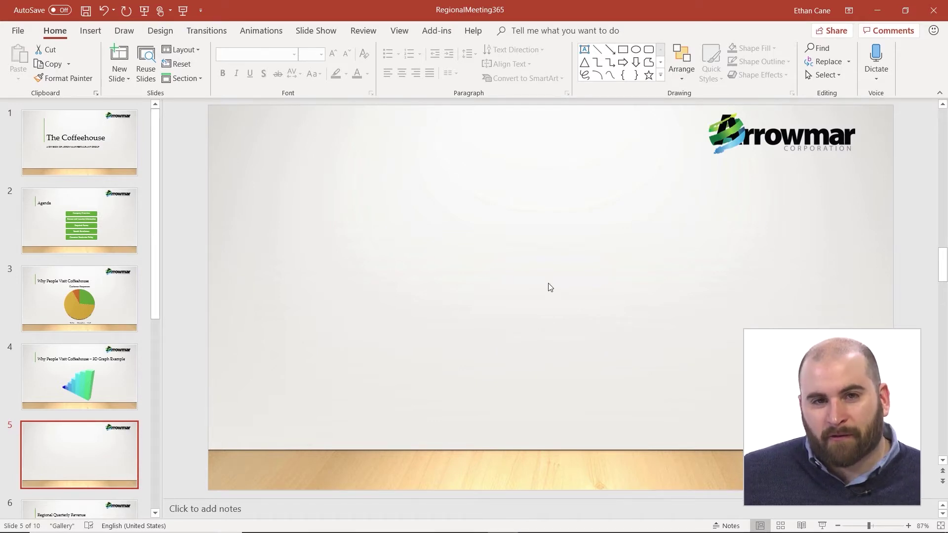
click(95, 36)
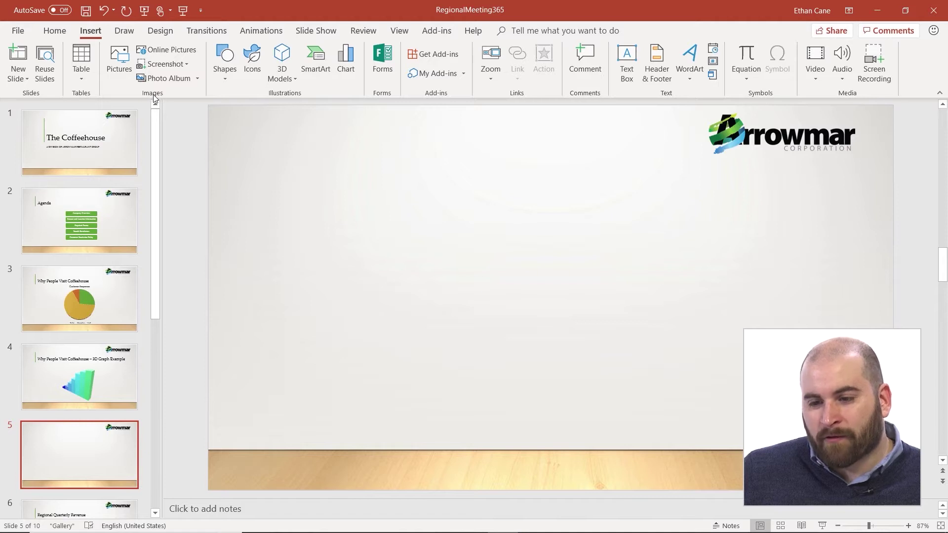
Insert CompanyHq from Documents > PPT 365 Beginner > 5 - Working with Graphics onto slide 5.
click(121, 58)
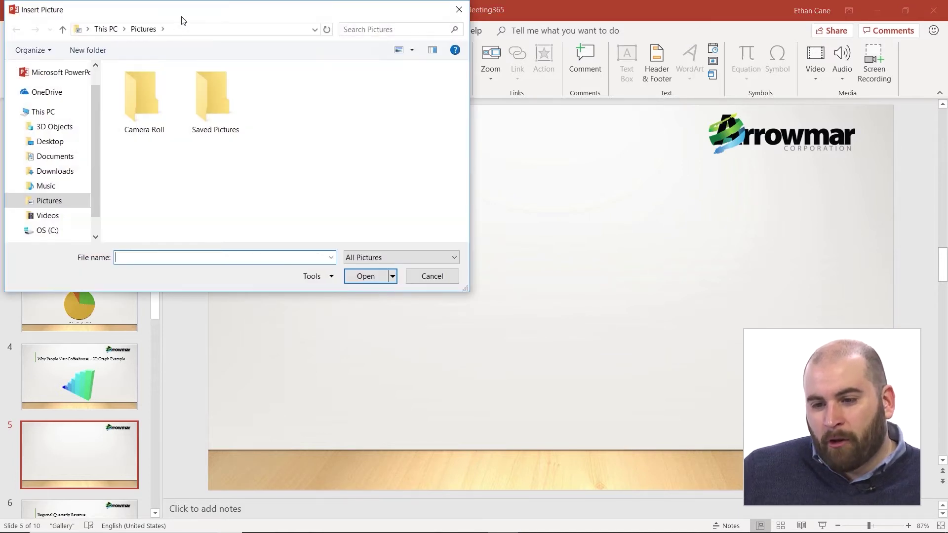
drag(182, 20, 249, 45)
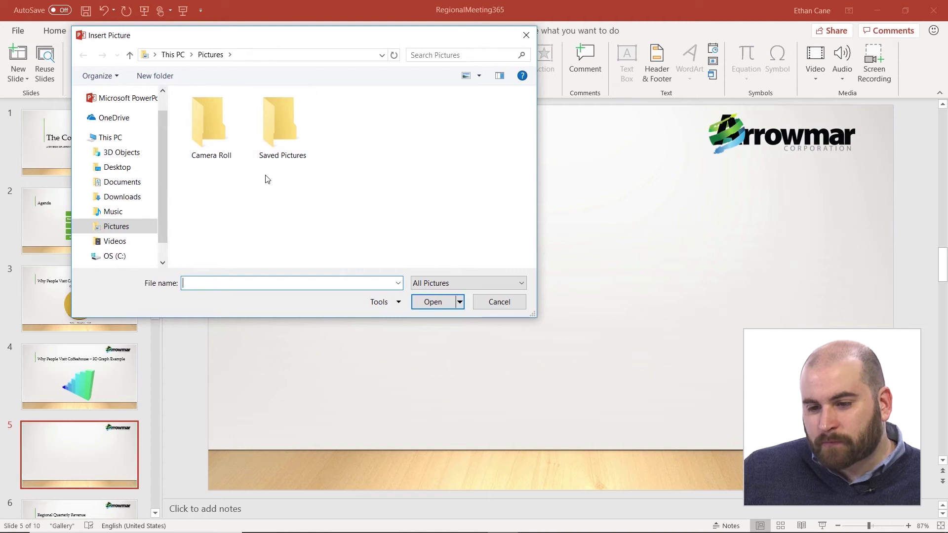
click(134, 183)
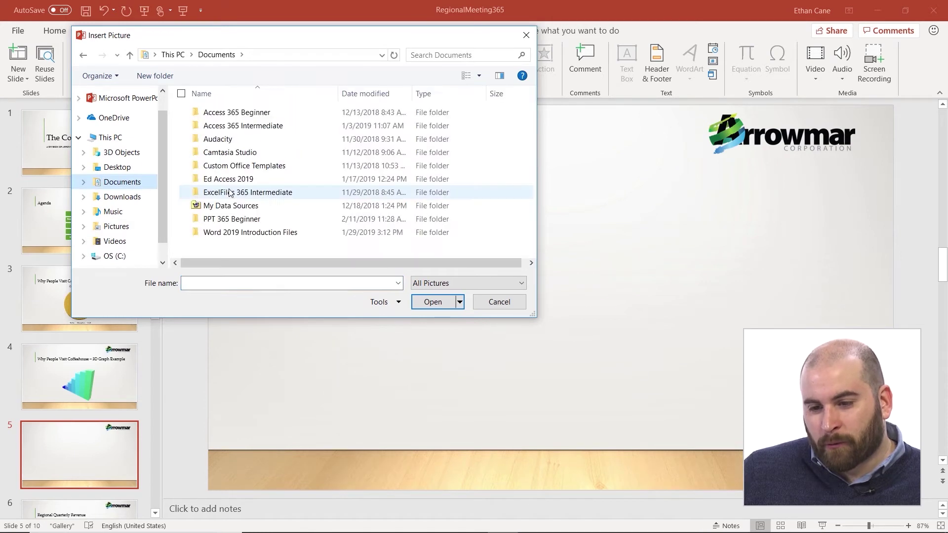
double_click(241, 219)
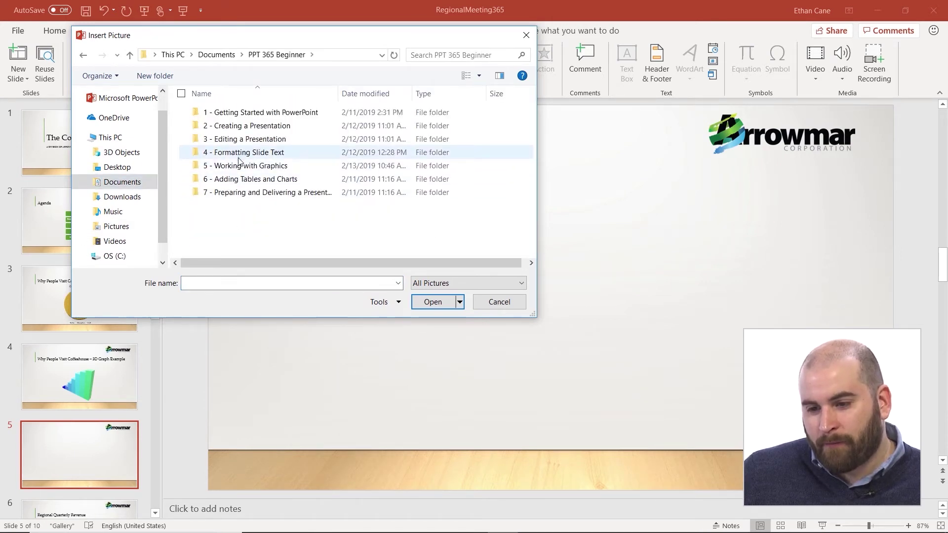
double_click(240, 168)
click(206, 137)
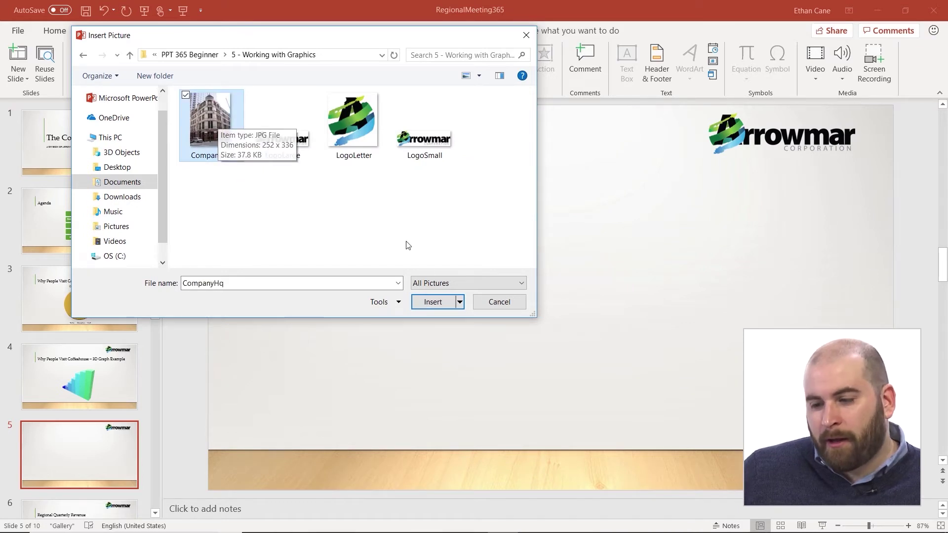
click(437, 303)
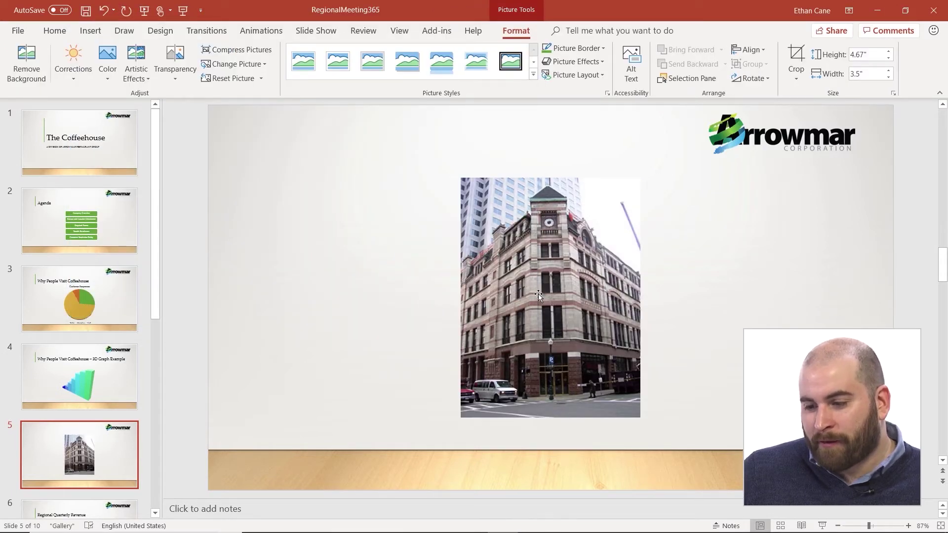
Drag the CompanyHq photo along the smart guides, then drop it left of the slide's centre.
click(544, 286)
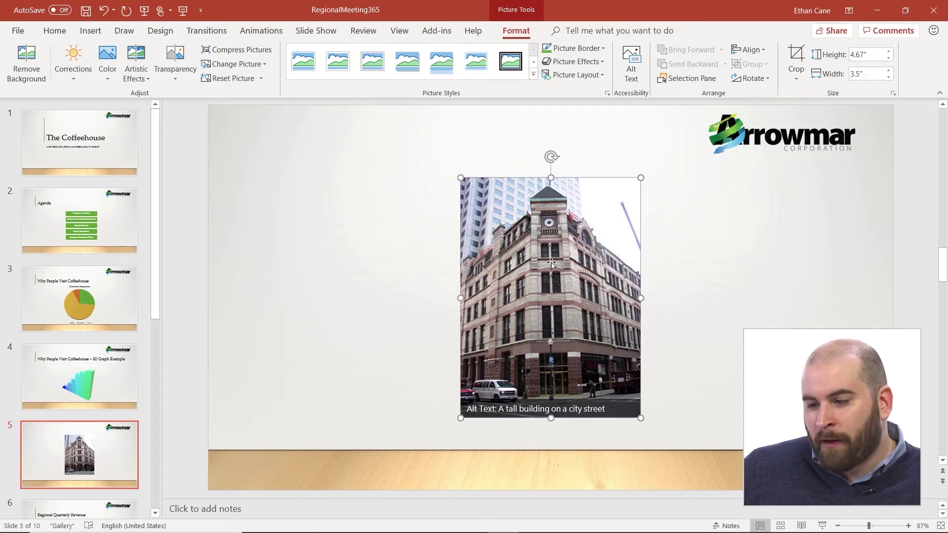
mouse_move(542, 283)
mouse_down()
mouse_move(382, 275)
mouse_move(409, 298)
mouse_move(534, 317)
mouse_move(563, 286)
mouse_move(526, 291)
mouse_move(554, 290)
mouse_move(555, 280)
mouse_up()
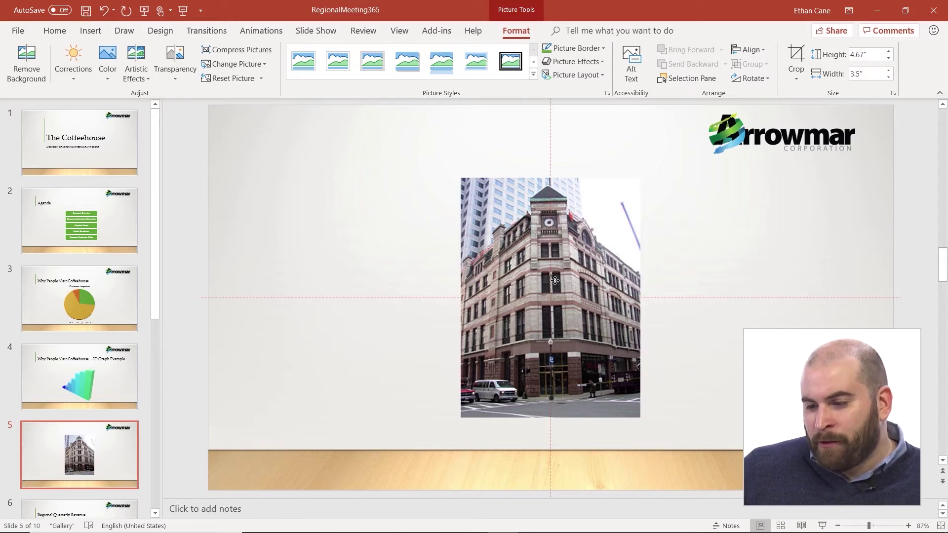
drag(555, 280, 552, 260)
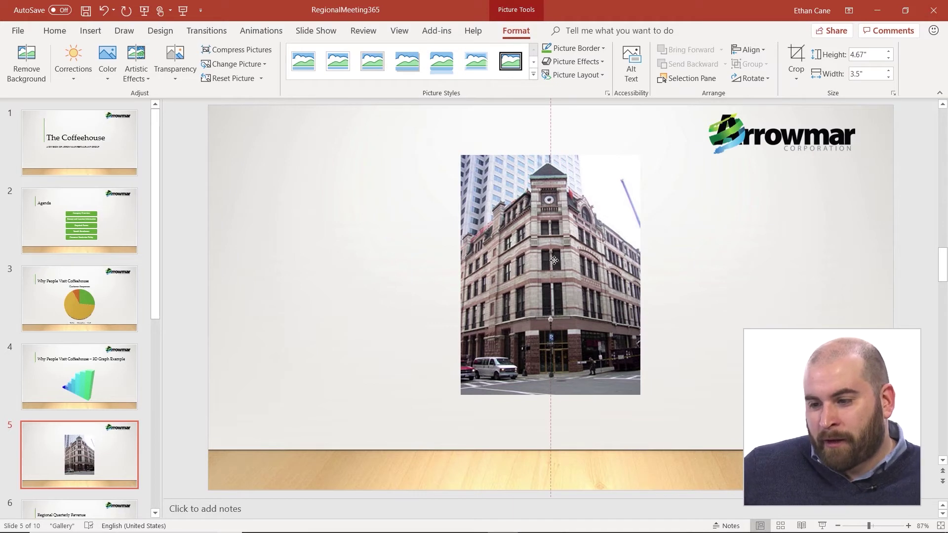
drag(554, 260, 552, 281)
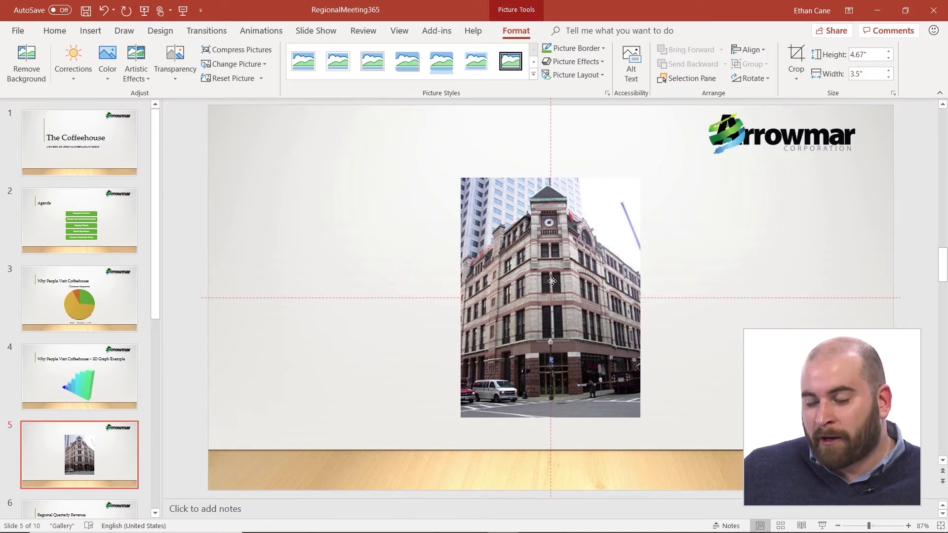
drag(552, 282, 453, 287)
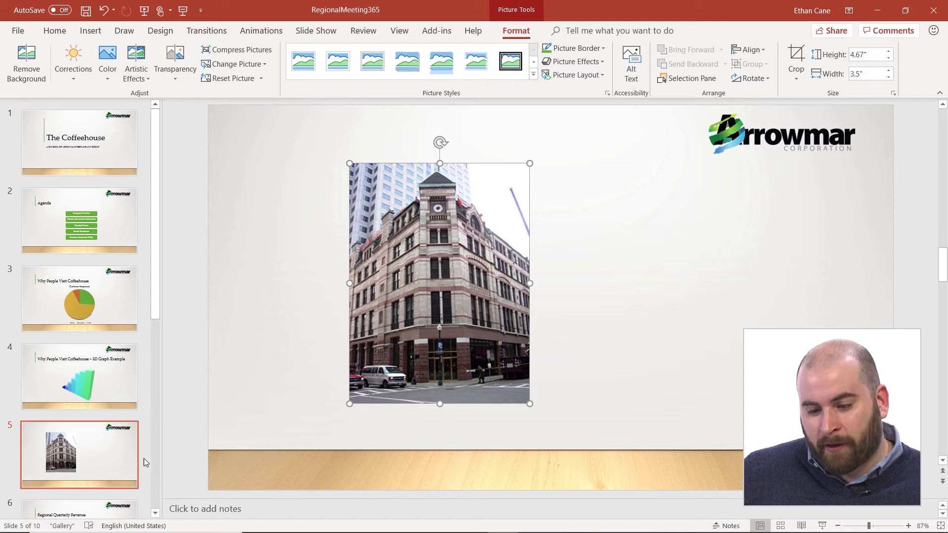
Go to slide 6, Regional Quarterly Revenue, and insert LogoLarge into its content placeholder.
click(157, 515)
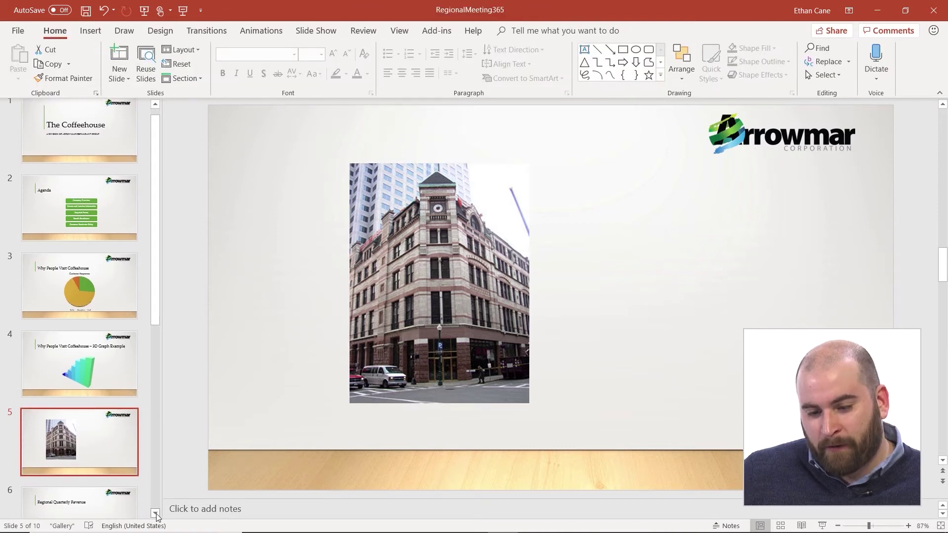
scroll(120, 458, down, 3)
click(121, 460)
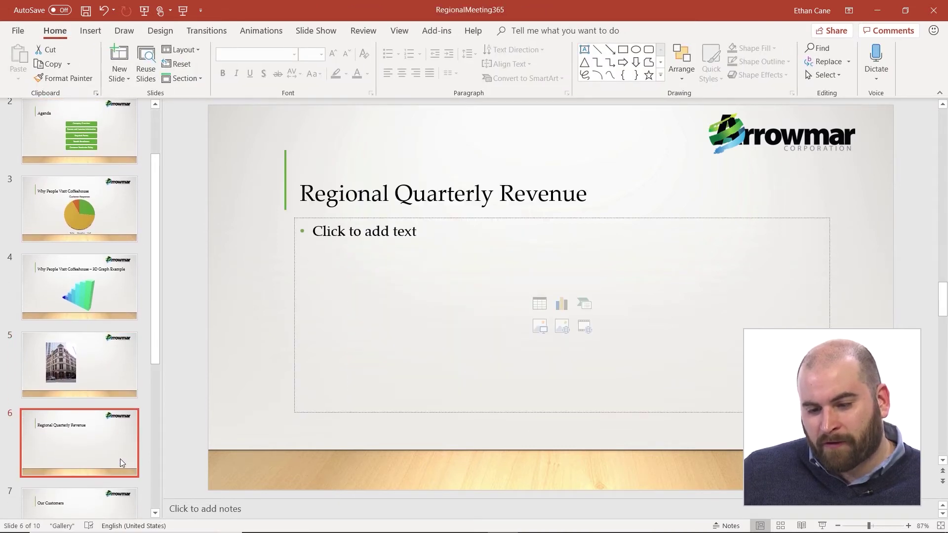
click(541, 329)
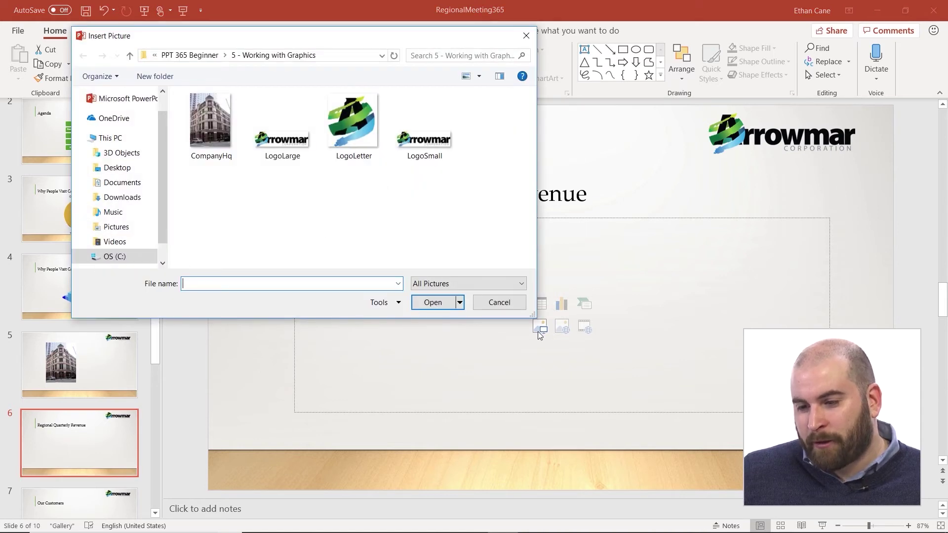
click(285, 142)
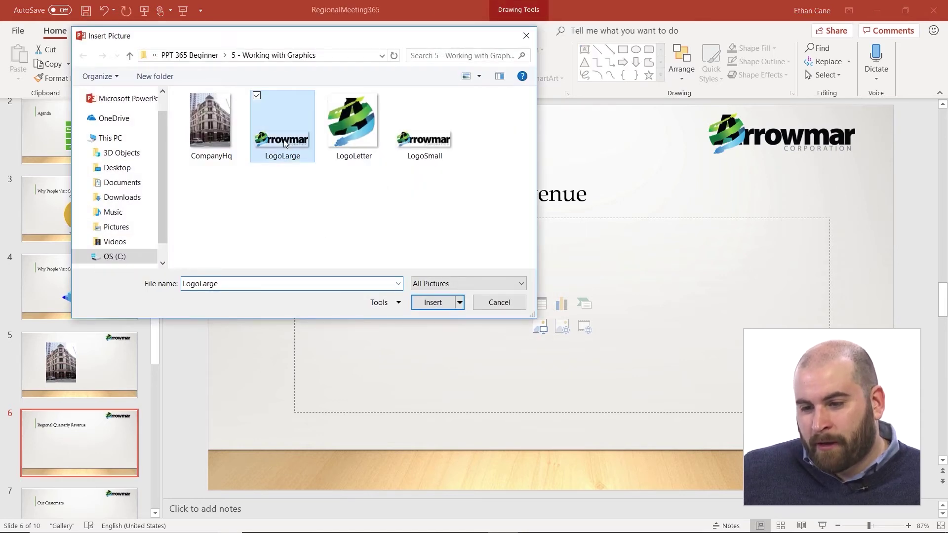
click(430, 303)
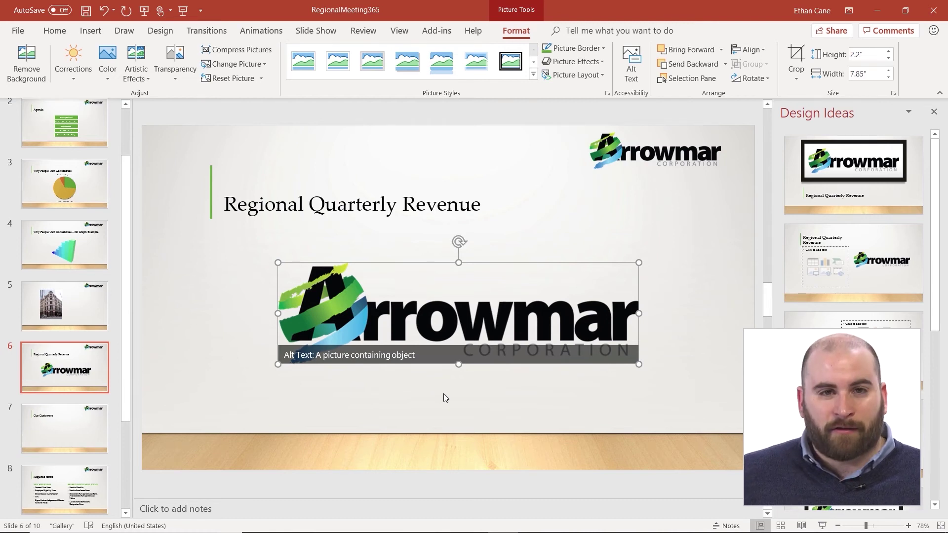
Browse the Design Ideas suggestions, close the pane, and reopen slide 5 with the CompanyHq photo.
scroll(830, 332, down, 2)
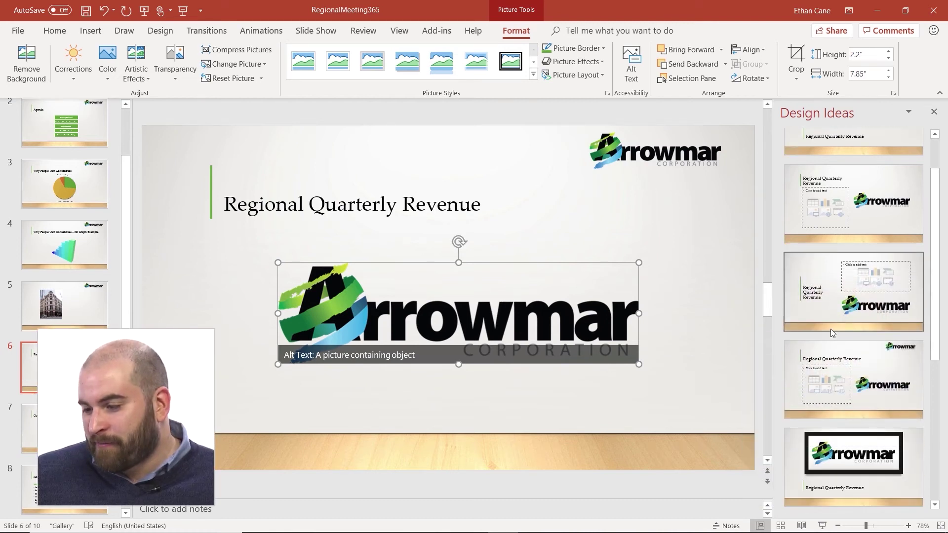
scroll(830, 332, down, 3)
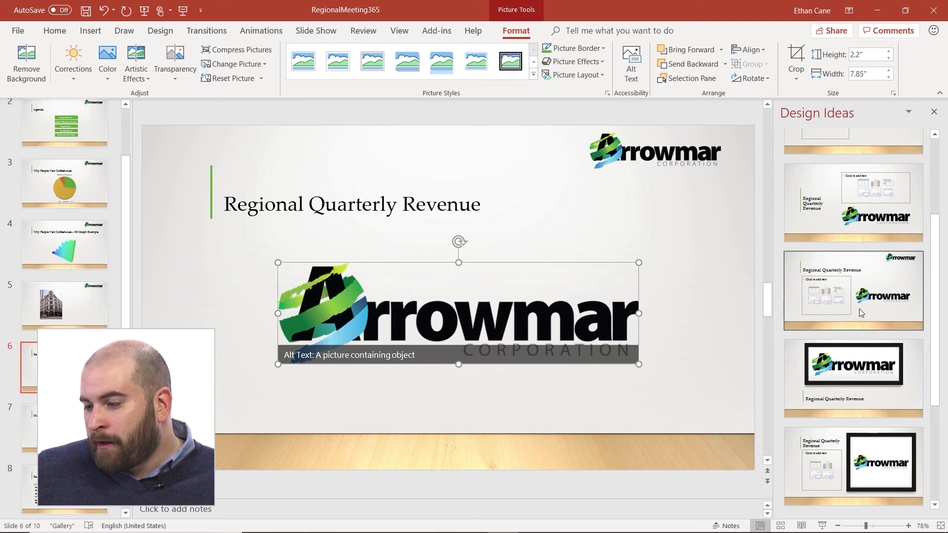
scroll(861, 312, up, 3)
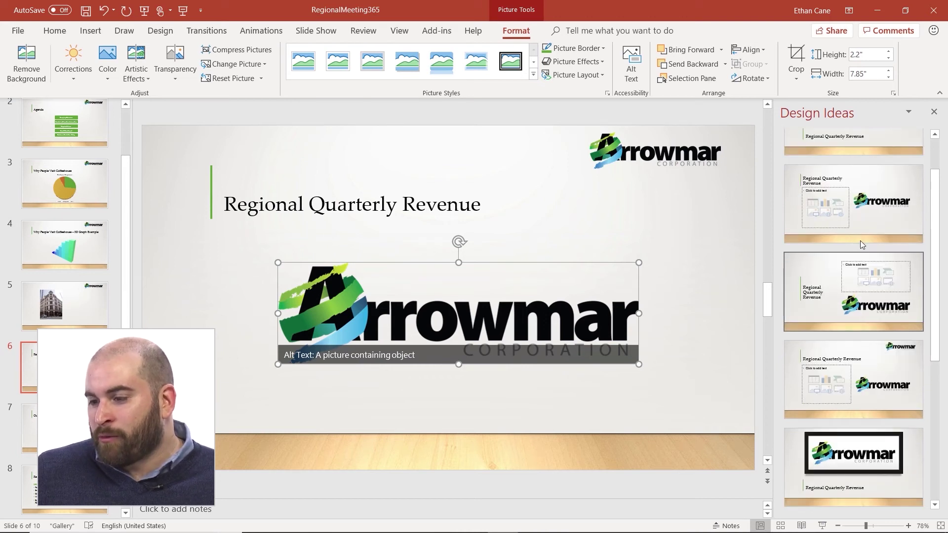
scroll(862, 242, up, 2)
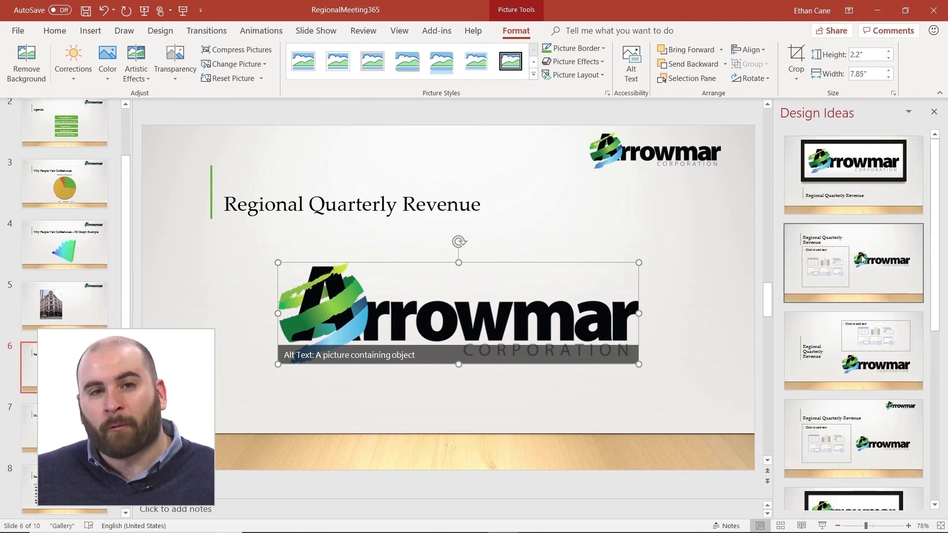
click(933, 112)
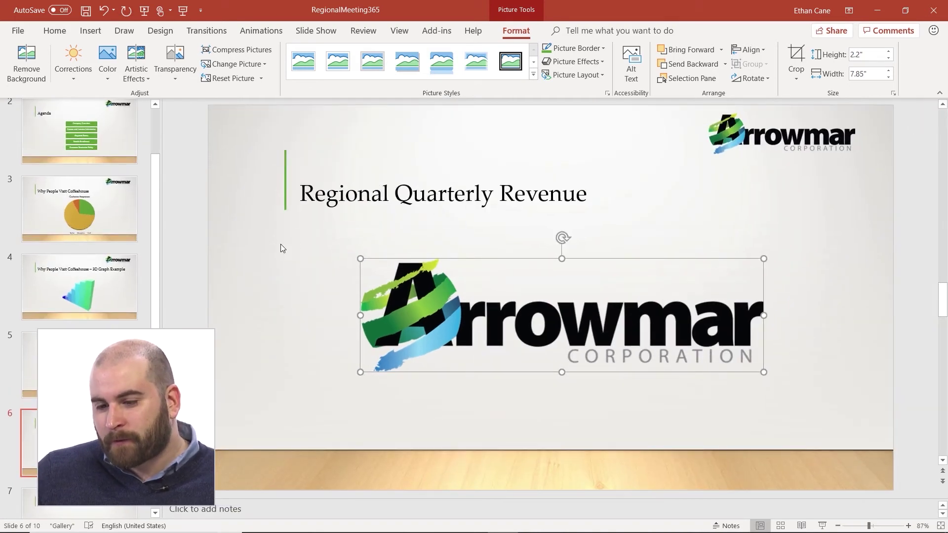
click(79, 365)
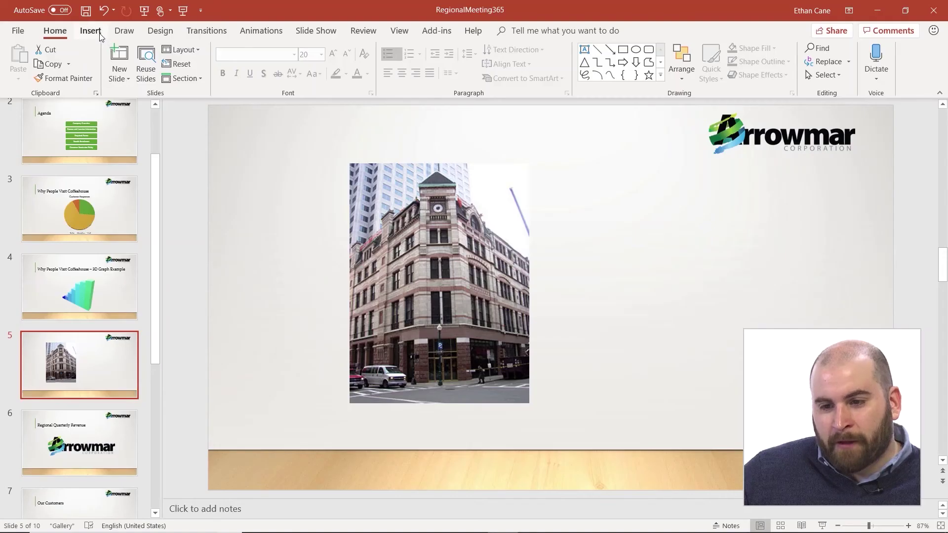
Insert the moose-in-grass photo from the Online Pictures Animals category onto slide 5.
click(94, 31)
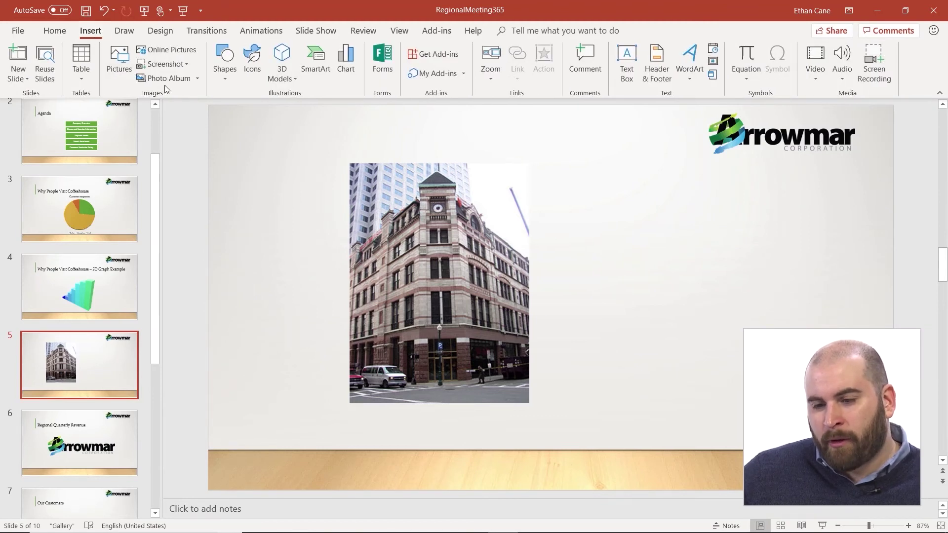
click(166, 50)
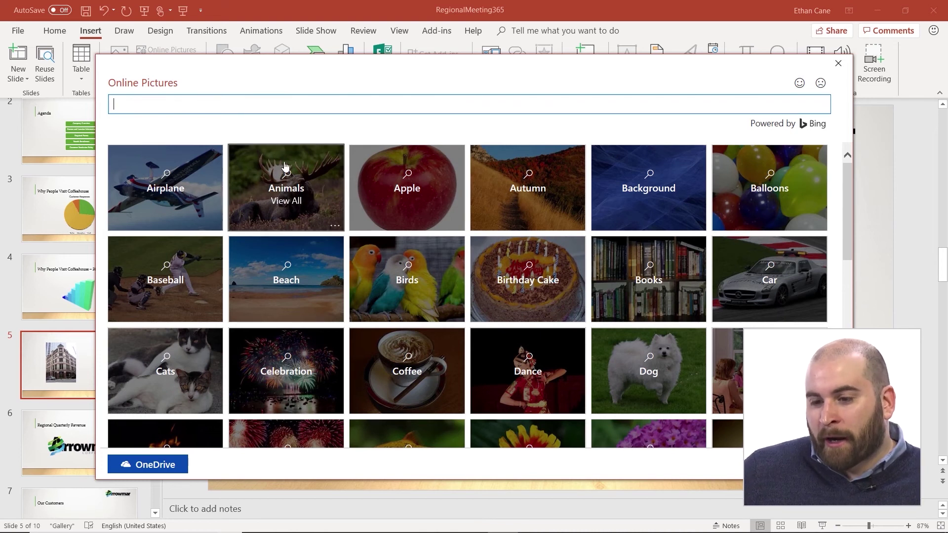
click(330, 195)
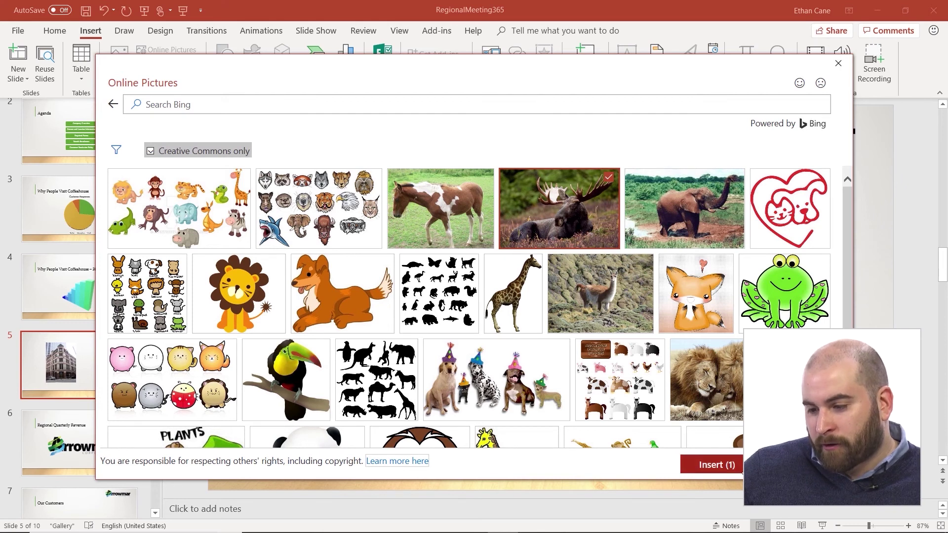
key(Escape)
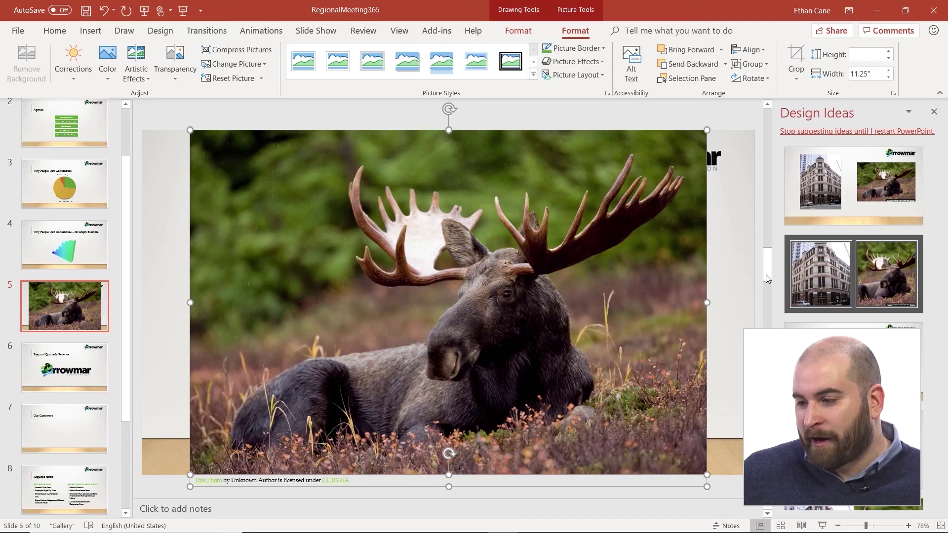
Close the Design Ideas pane beside the moose photo slide.
click(933, 112)
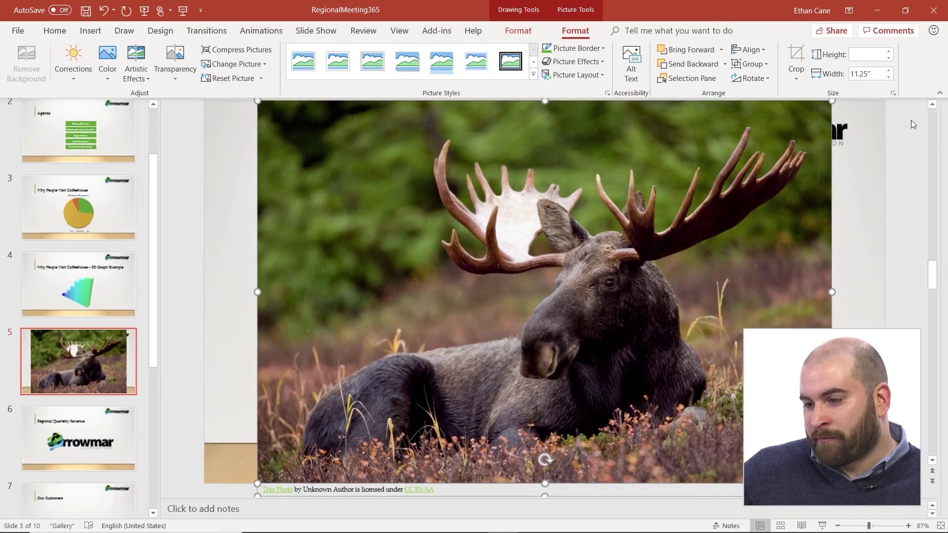